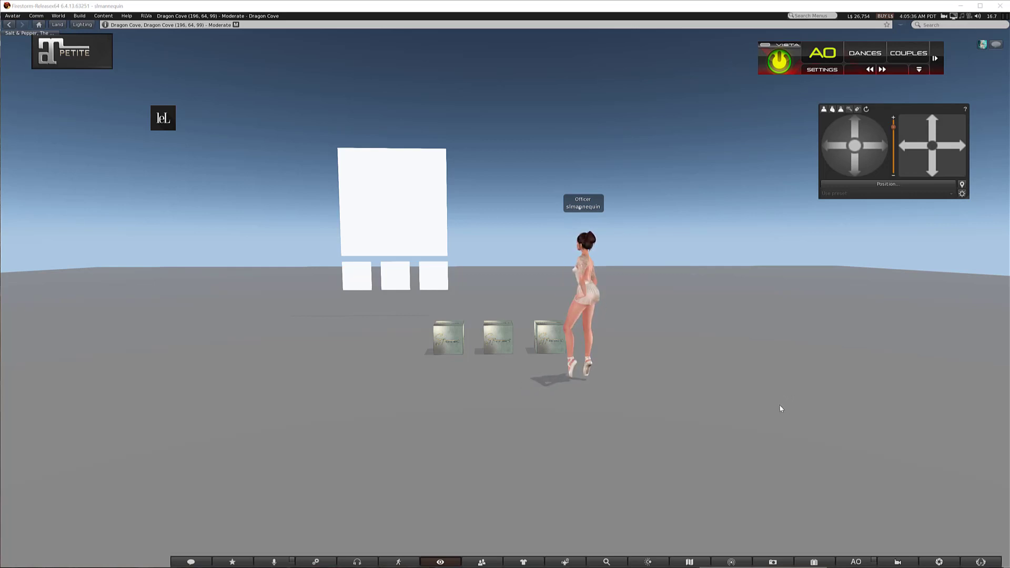
Wear the MD Vendor System (Full Pack) from Objects and unpack its contents.
click(813, 562)
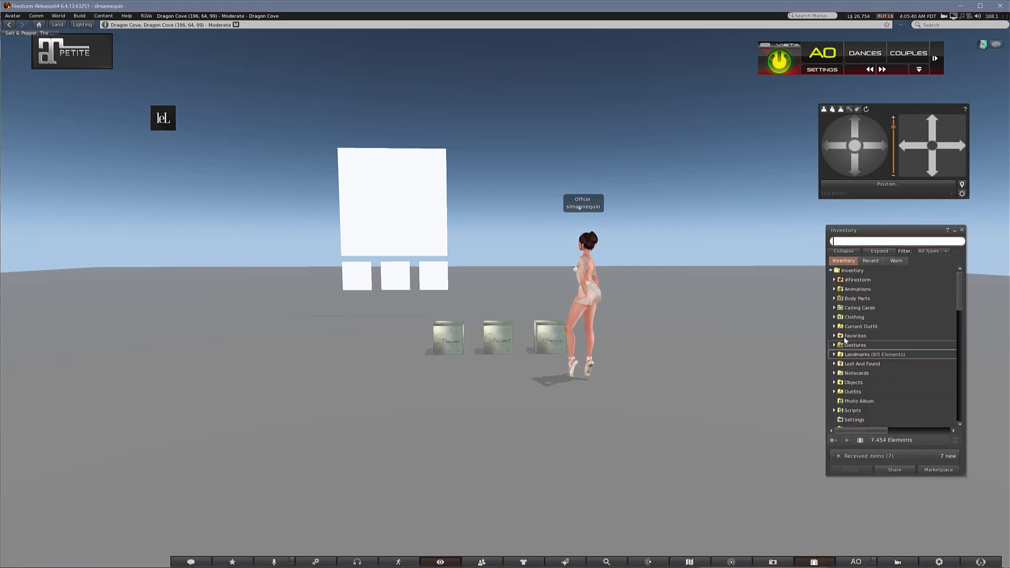
click(877, 357)
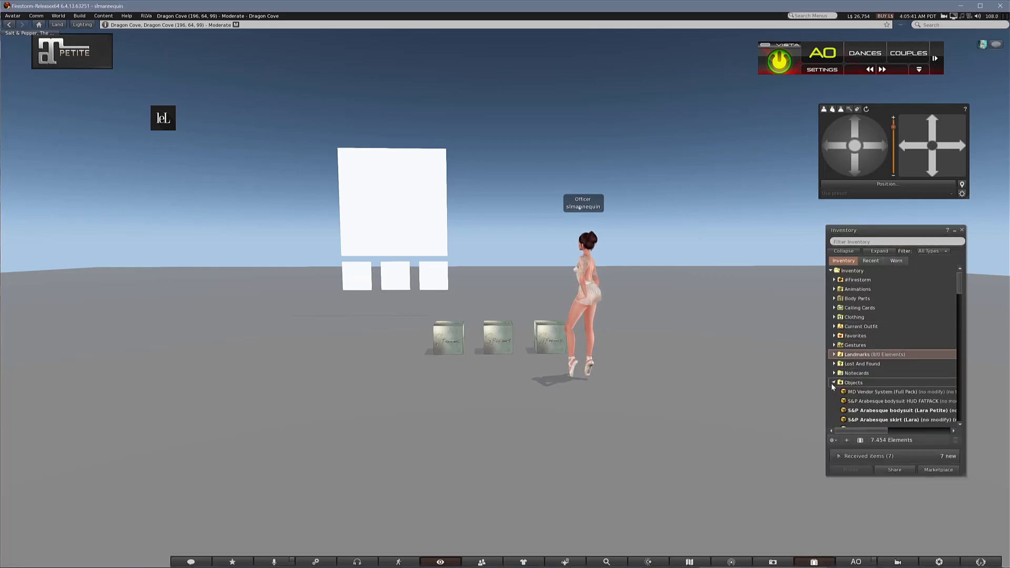
right_click(883, 391)
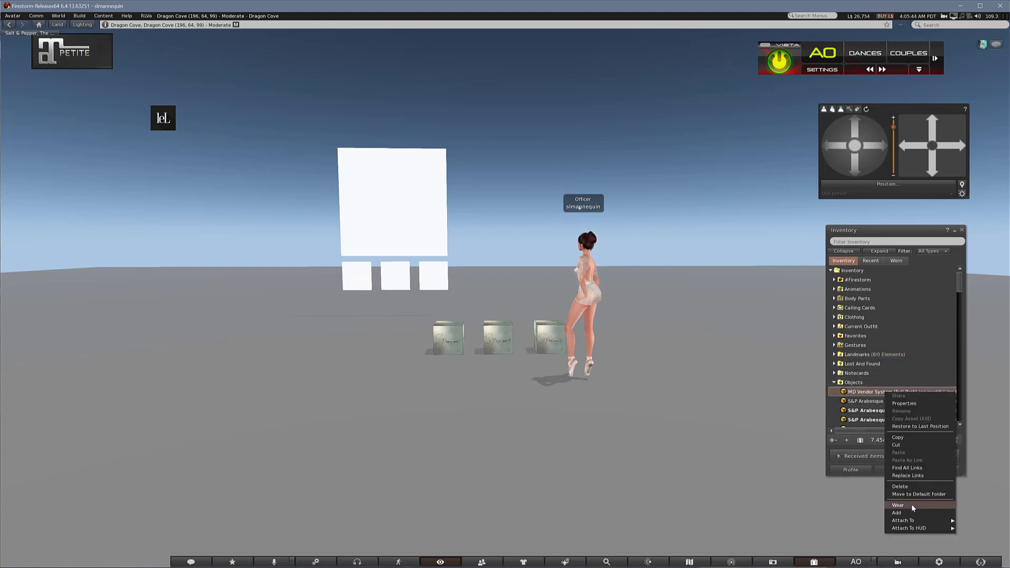
click(908, 514)
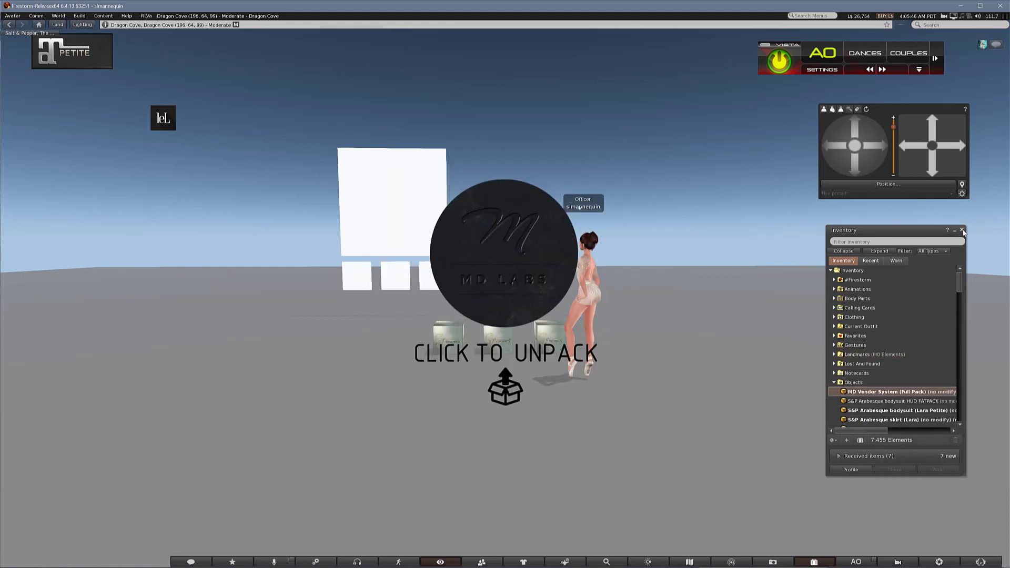
click(961, 230)
click(509, 266)
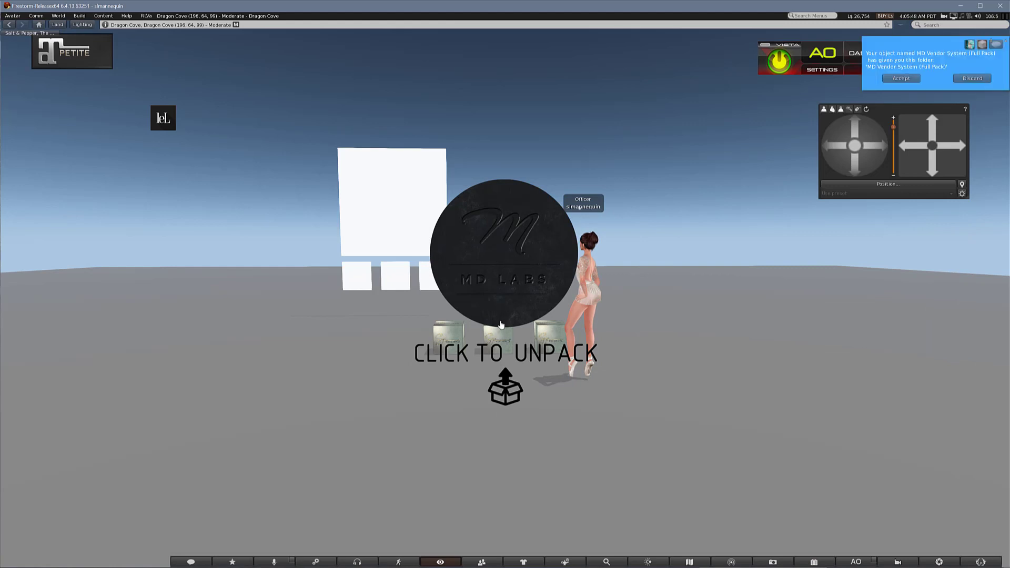
Accept the offered MD Vendor System folder and detach the unpacker HUD.
click(901, 78)
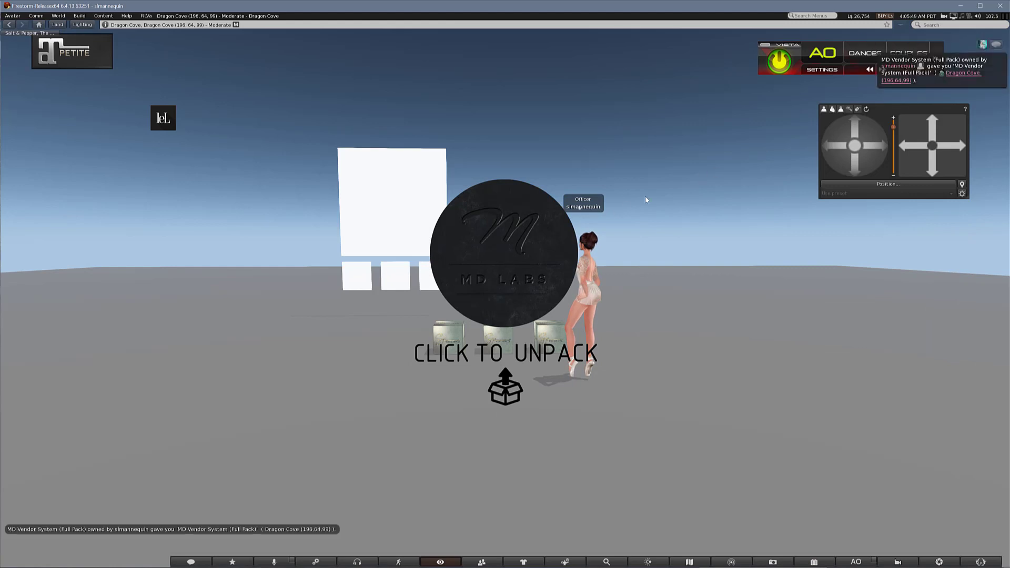
right_click(500, 243)
click(460, 246)
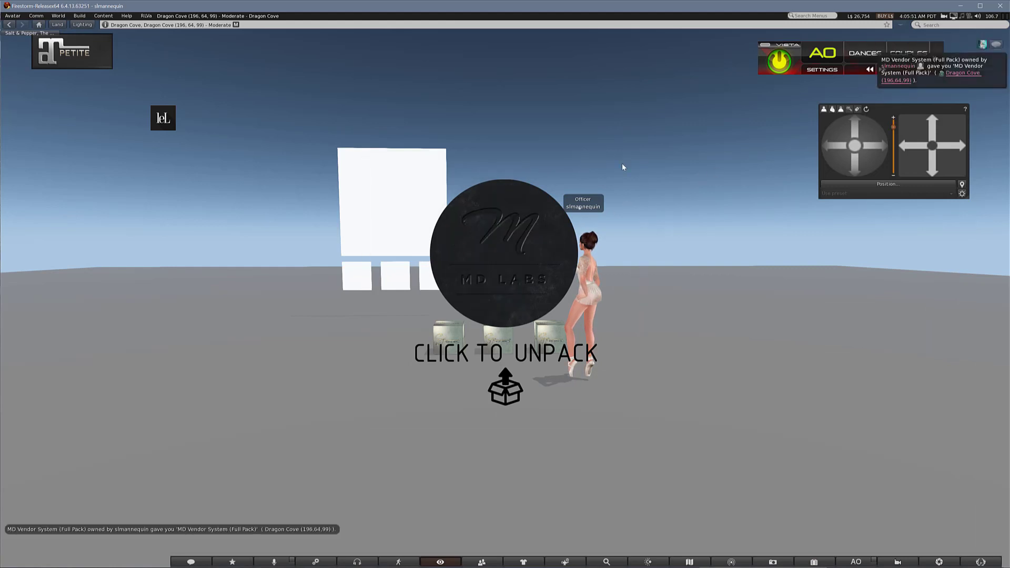
Show the new MD Vendor System (Full Pack) folder's contents under Recent in a taller inventory.
click(821, 563)
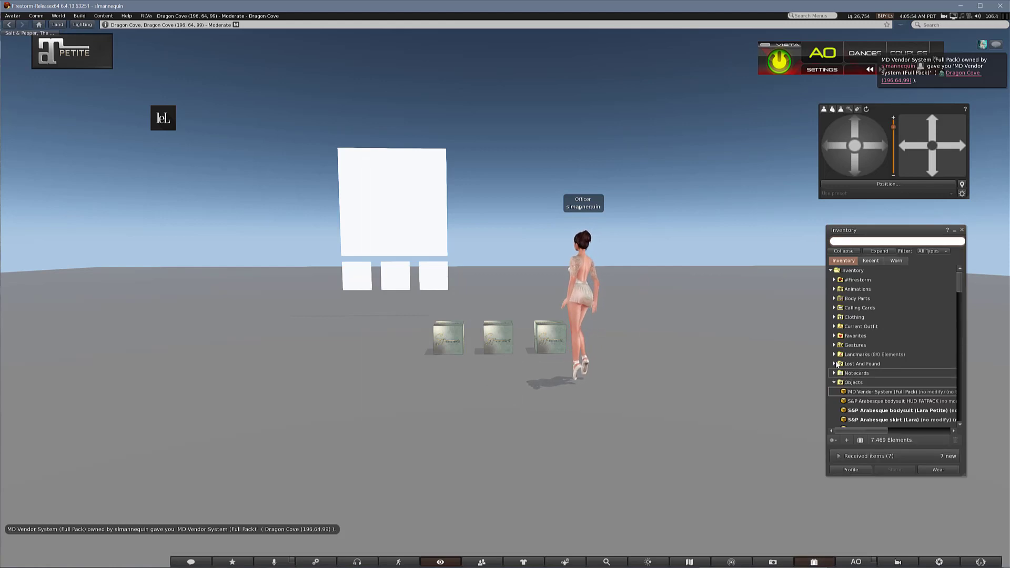
click(871, 262)
click(835, 280)
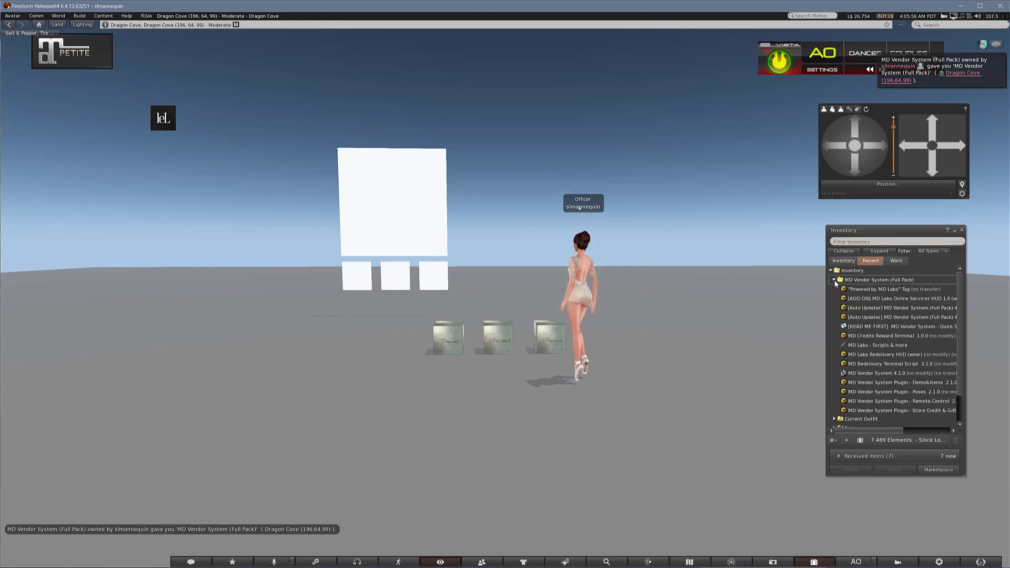
drag(897, 227, 230, 158)
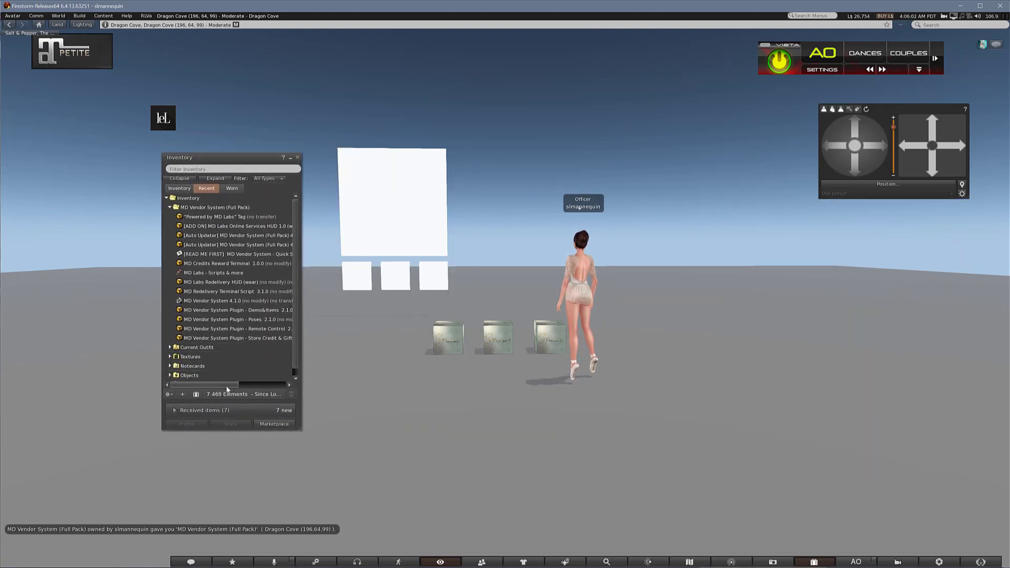
Find the [ADD ON] MD Labs Online Services HUD 1.0 (wear) item in the unpacked folder.
mouse_move(228, 385)
mouse_down()
mouse_move(244, 387)
mouse_move(233, 389)
mouse_up()
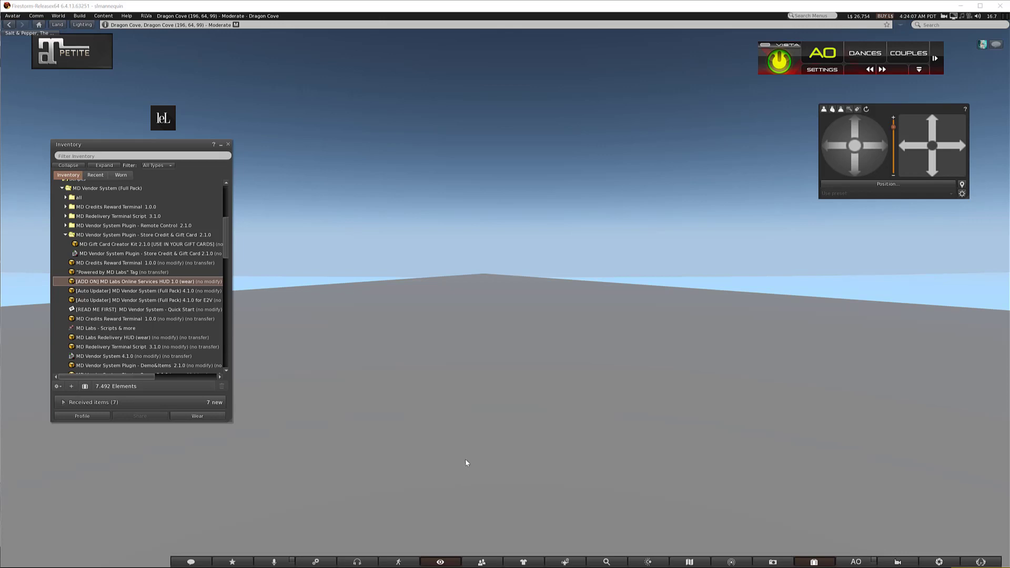
Wear the [ADD ON] MD Labs Online Services HUD and open its Online Services site.
right_click(180, 282)
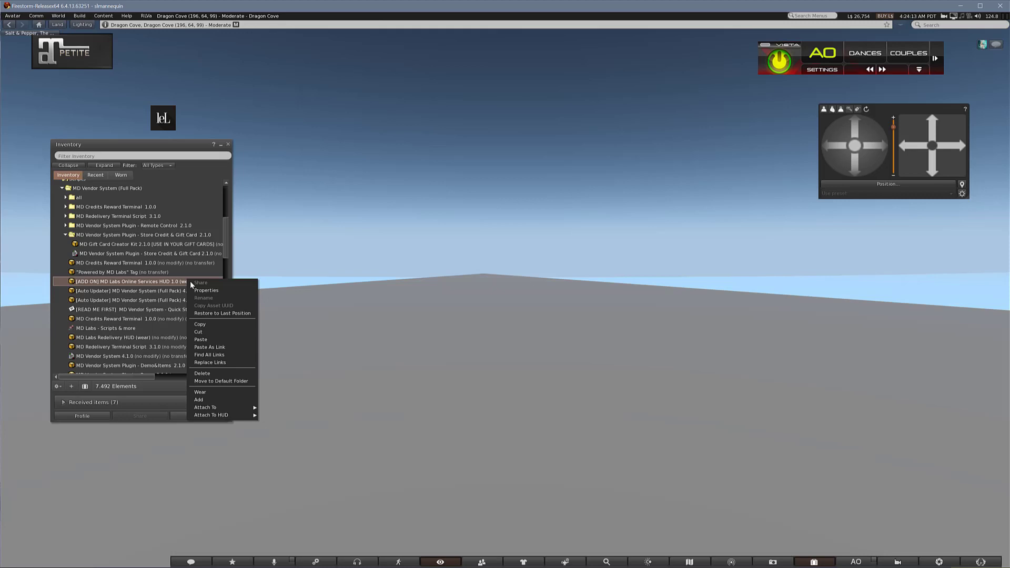
click(207, 400)
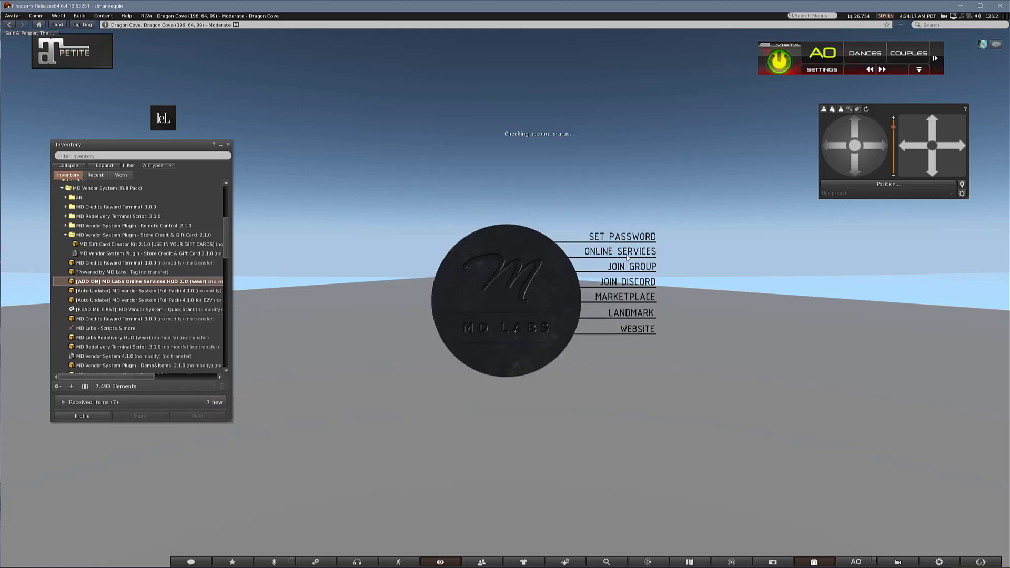
click(633, 256)
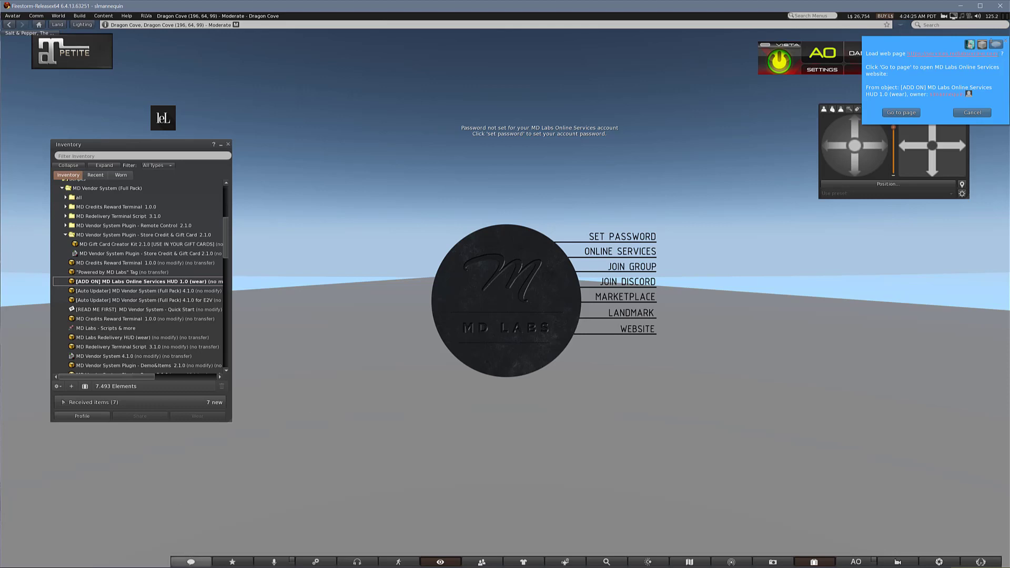
click(158, 545)
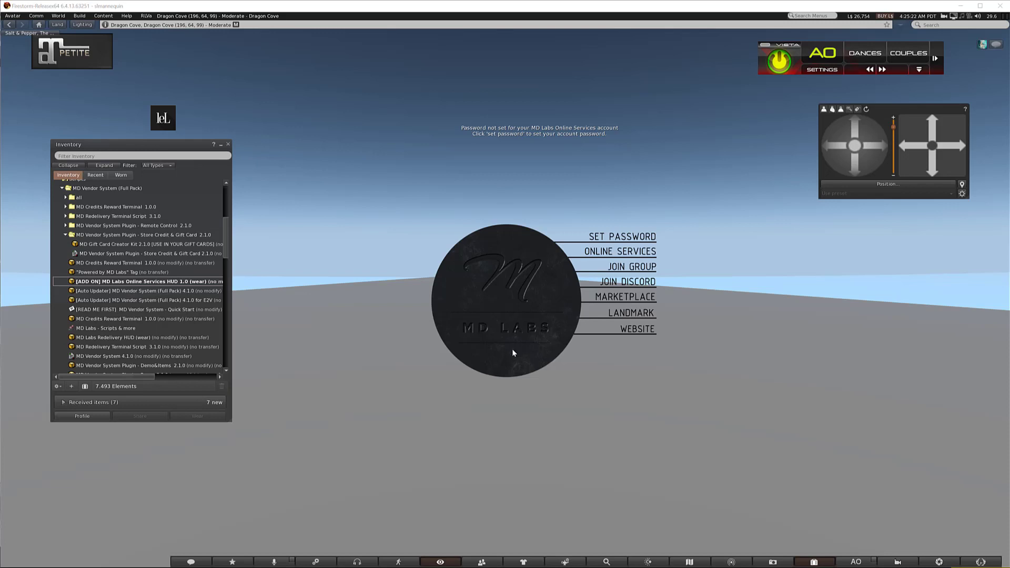
Register the Online Services account through the HUD's SET PASSWORD prompt with a chosen password.
click(621, 240)
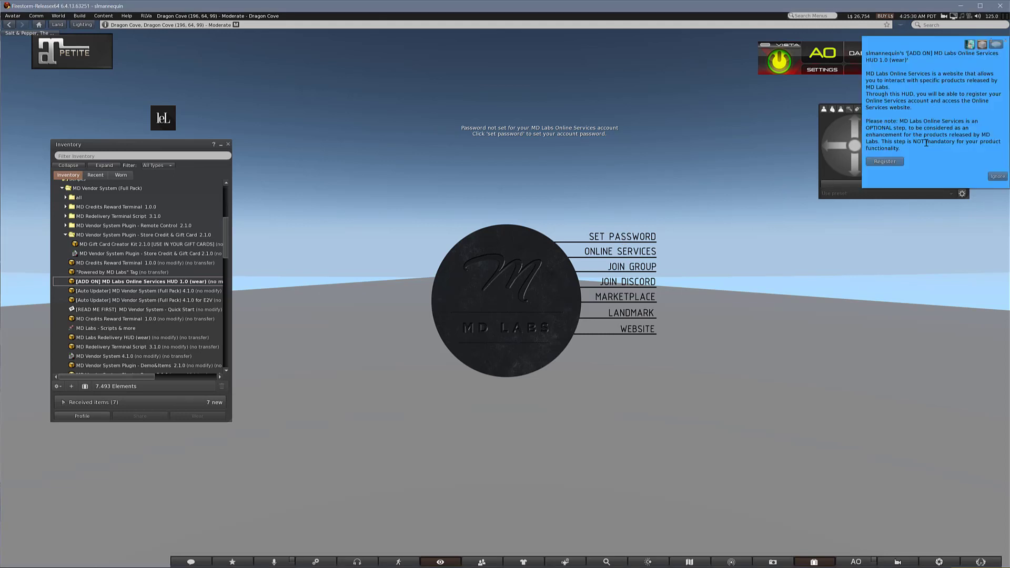
drag(935, 49, 803, 103)
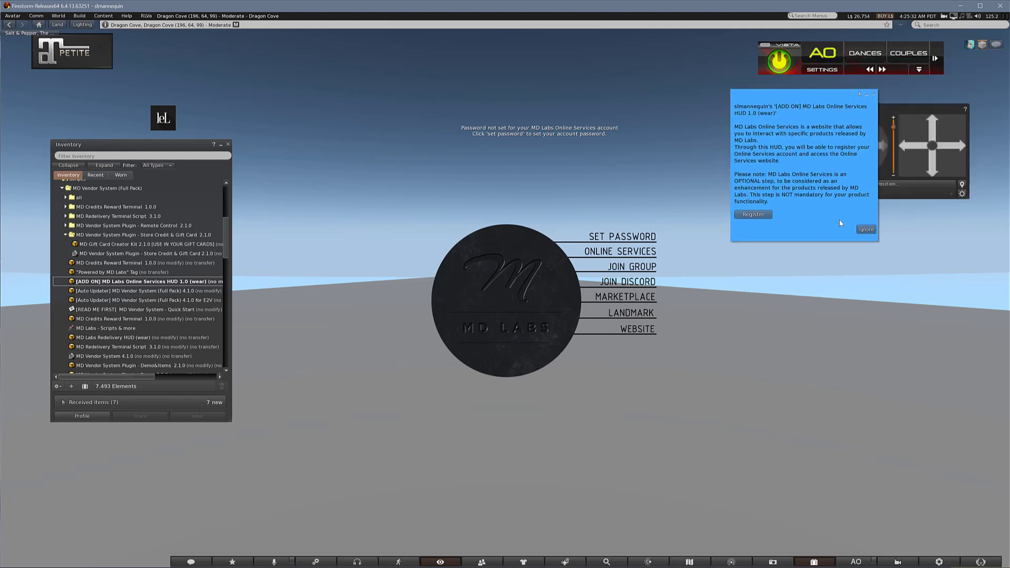
click(755, 215)
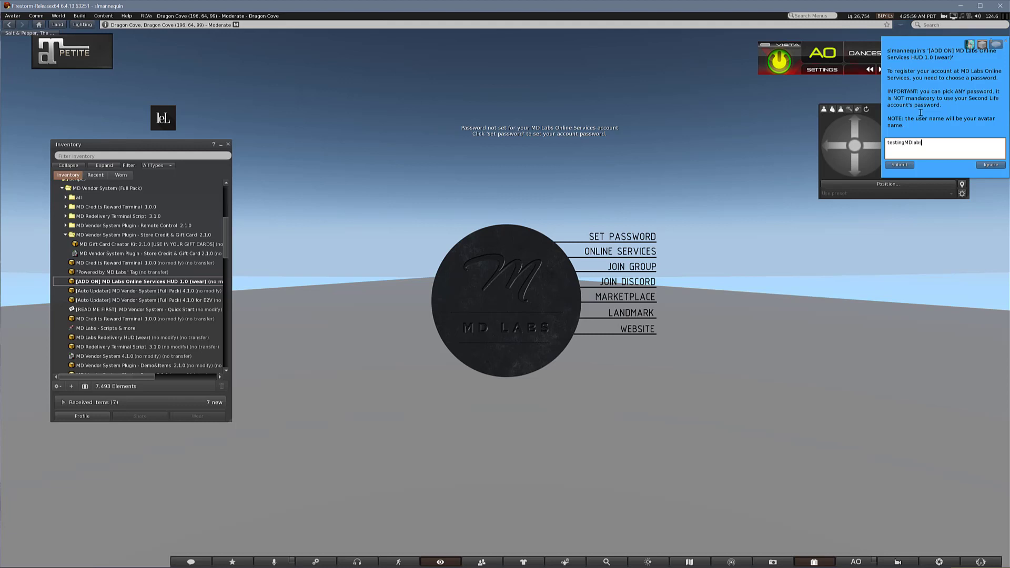
double_click(906, 143)
click(899, 165)
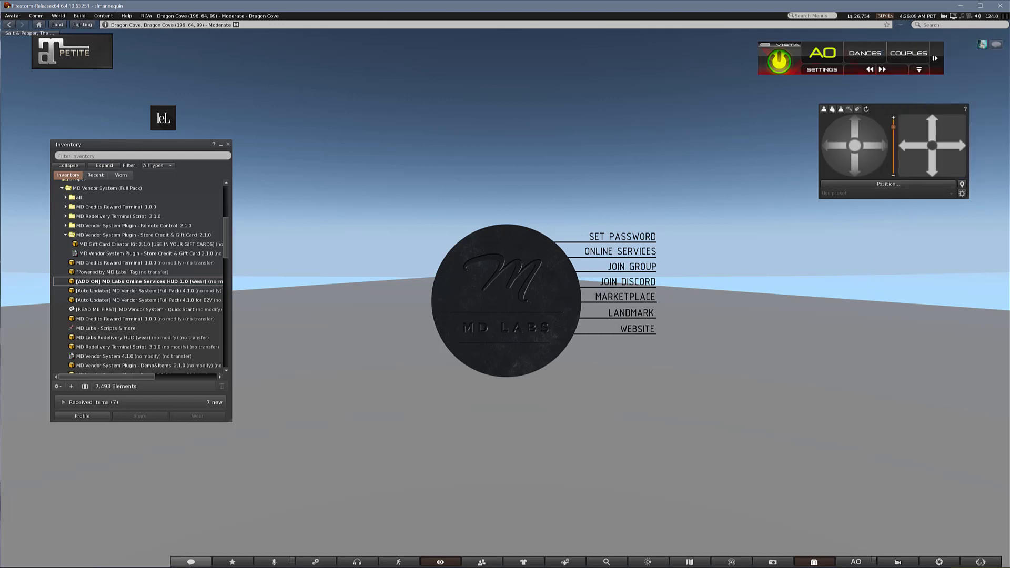
Sign in with the avatar name and pasted password, with 'Keep me logged in' ticked.
click(152, 556)
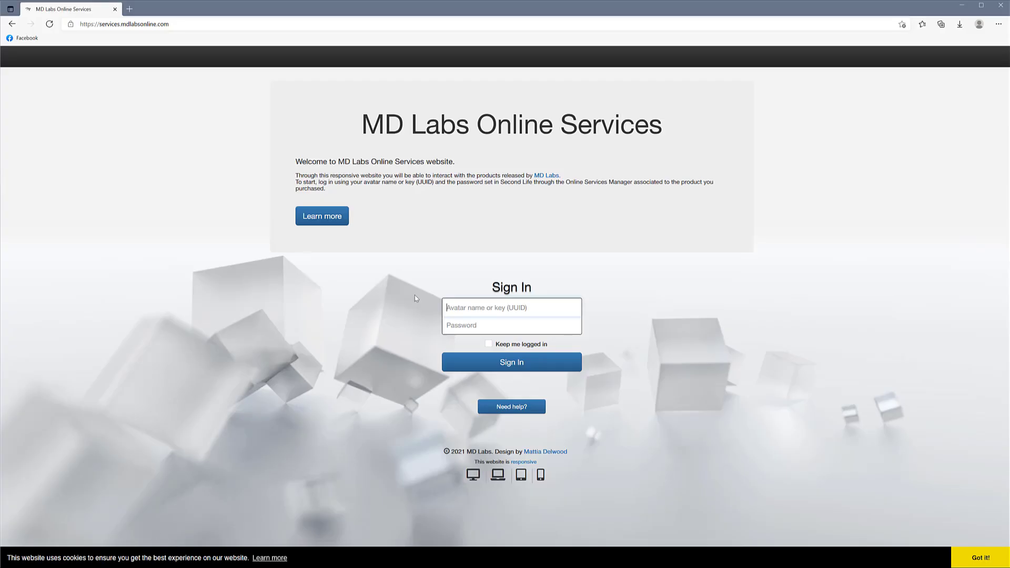
click(503, 309)
text(slmannequin)
click(474, 327)
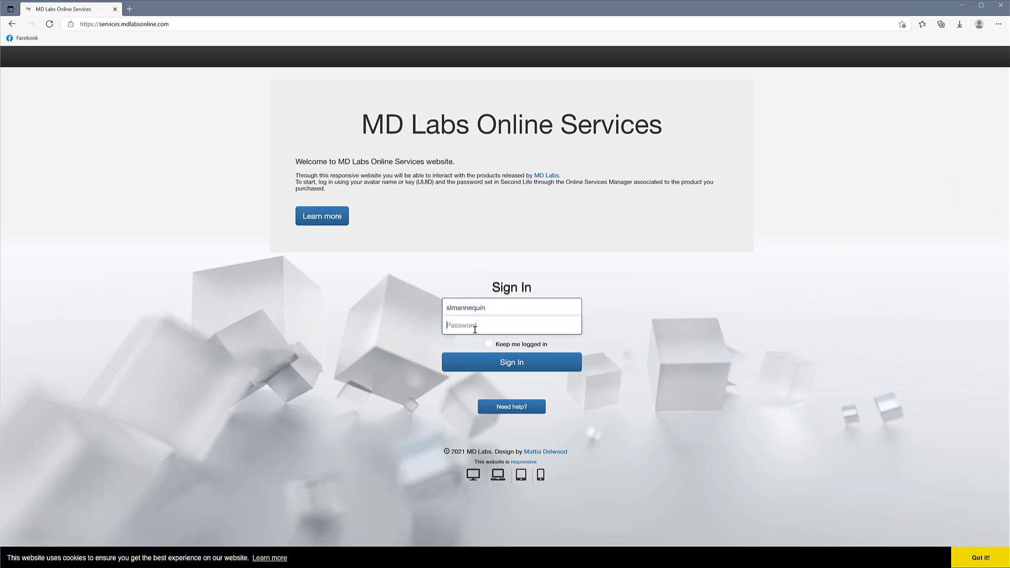
key(ctrl+v)
click(489, 345)
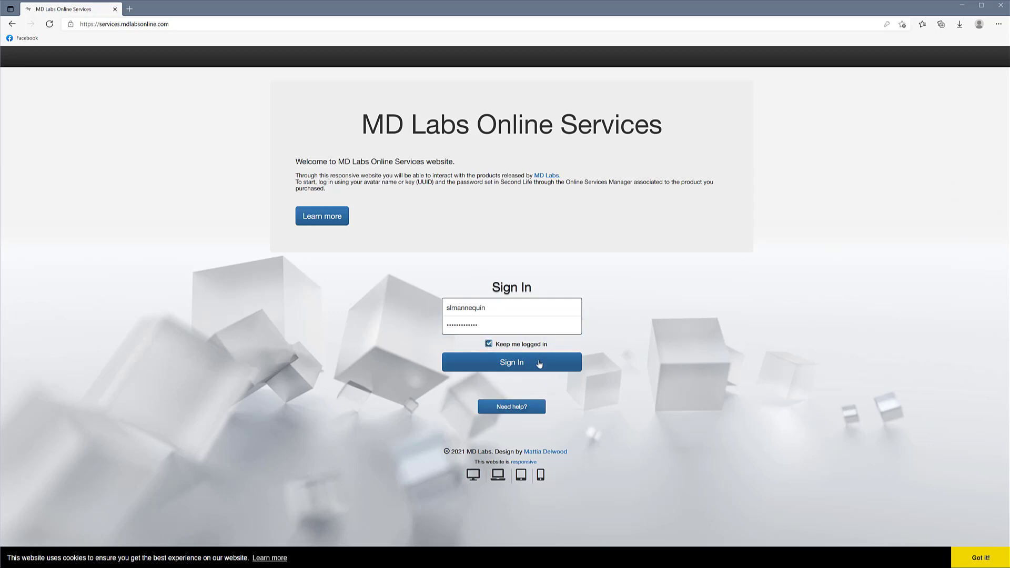
click(508, 366)
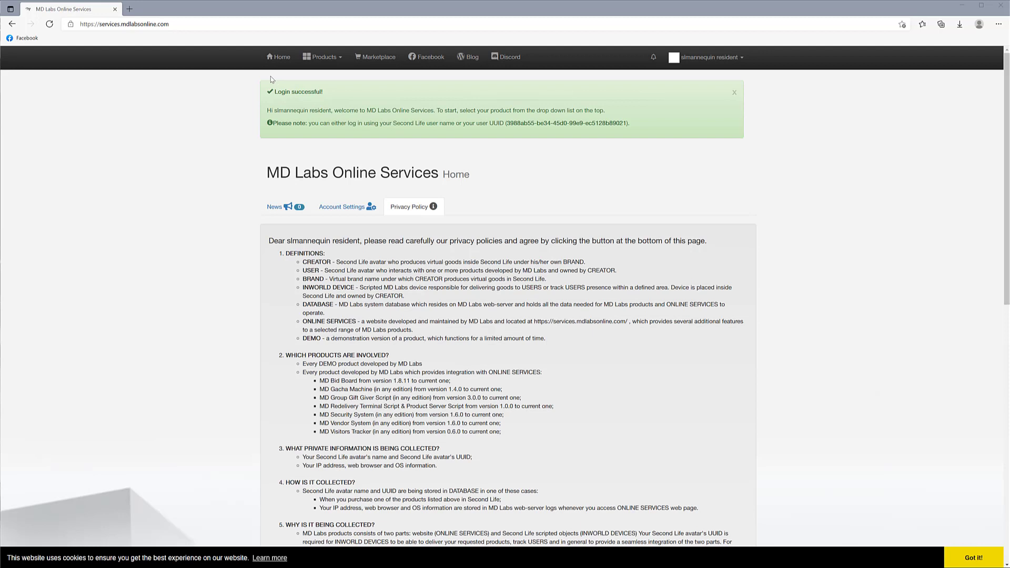
Open MD Vendor System from the Products menu and scroll to its Store Management settings.
click(326, 58)
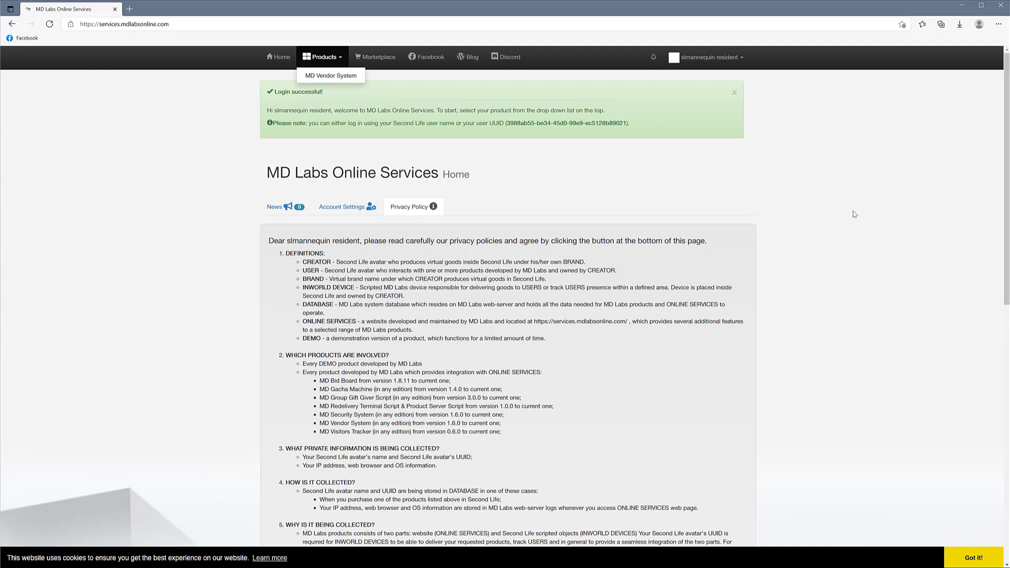
click(334, 76)
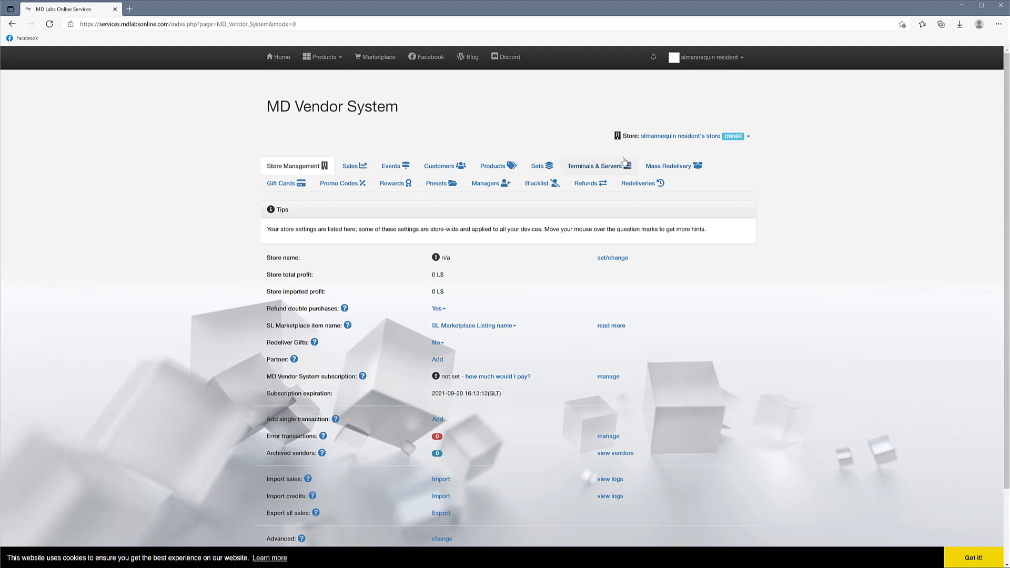
click(742, 138)
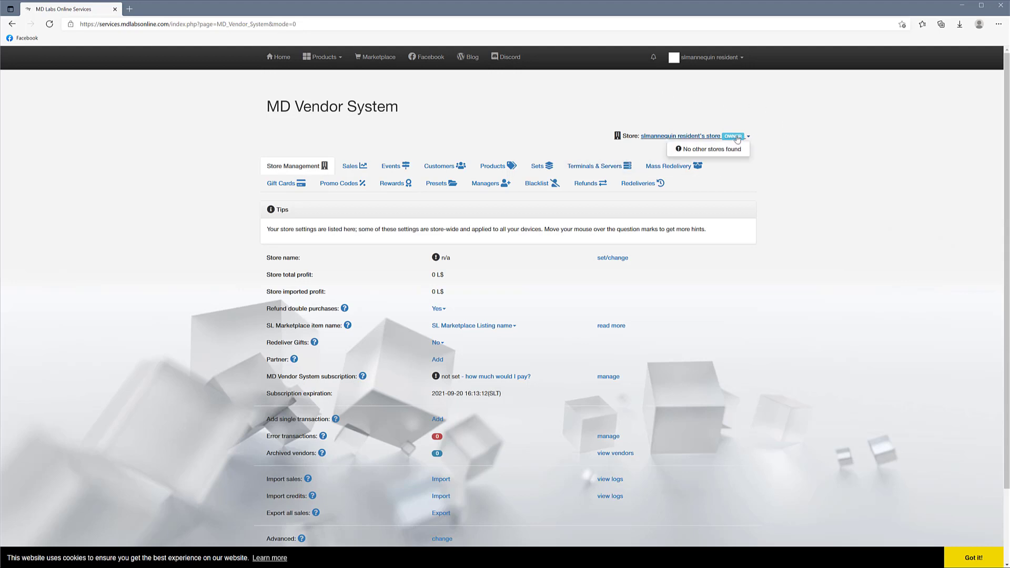
click(788, 129)
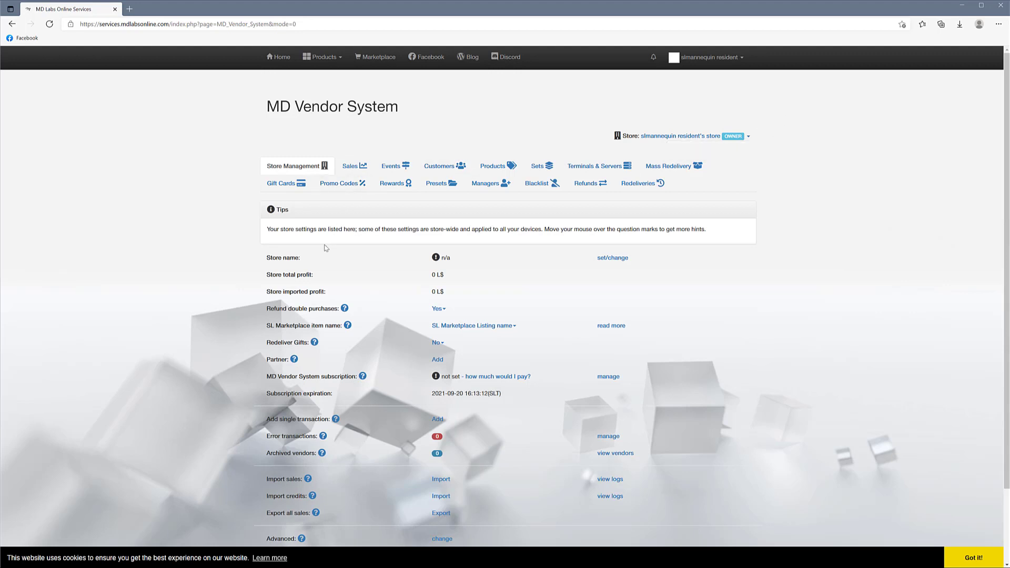
scroll(1005, 284, down, 1)
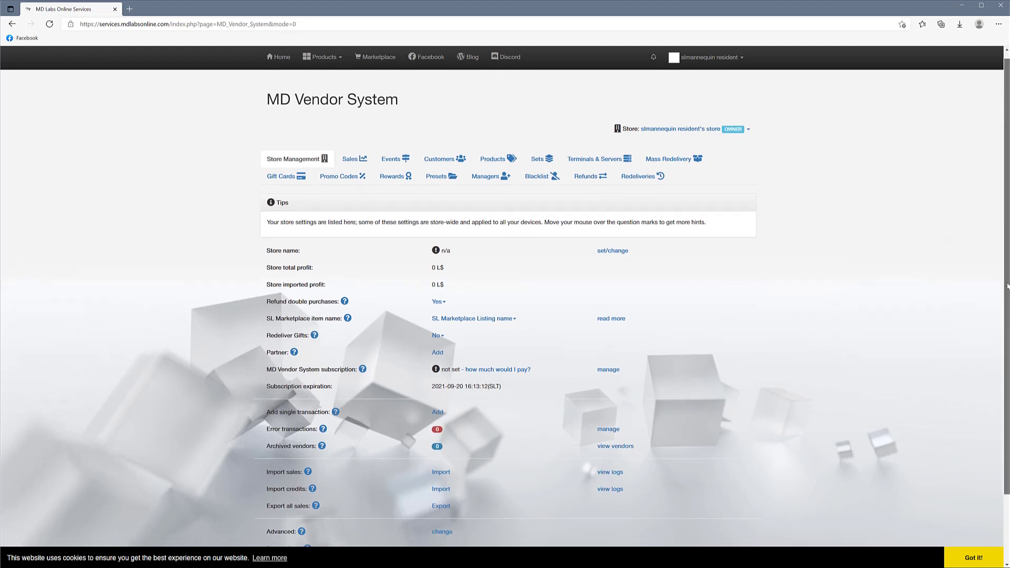
drag(1006, 298, 1003, 285)
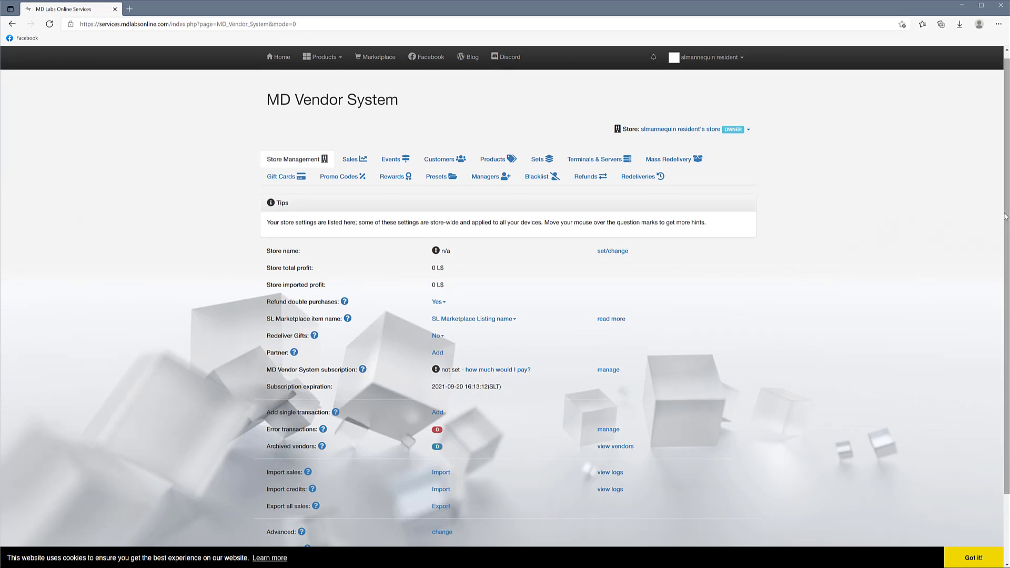
drag(1005, 216, 1004, 246)
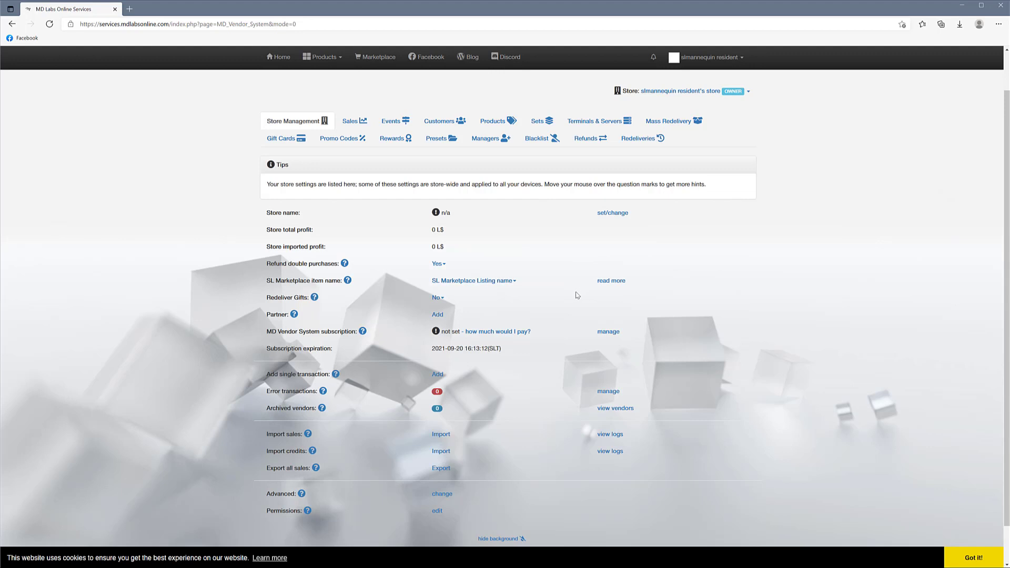
Set the store name to 'test store' and close the confirmation.
click(612, 214)
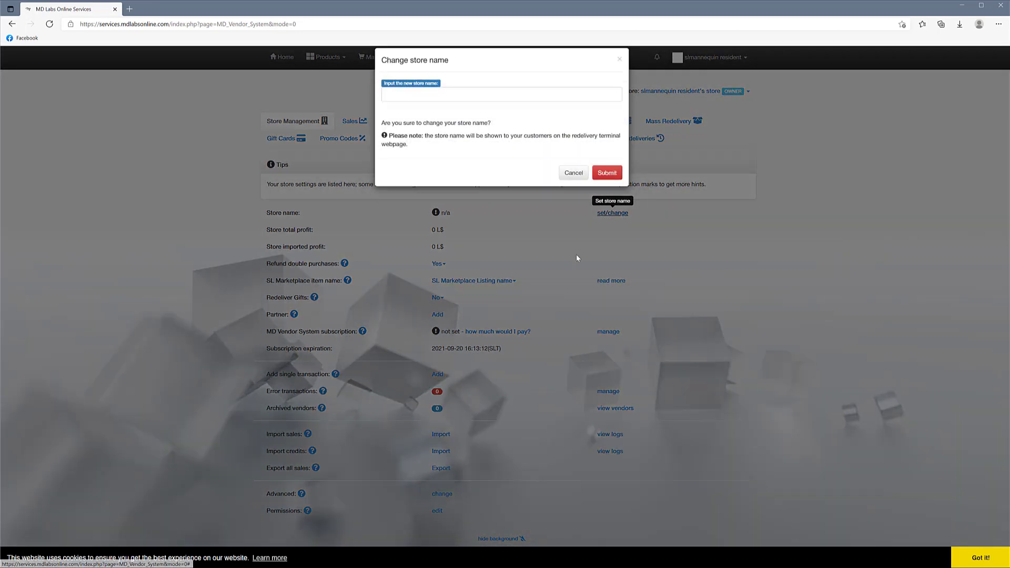
click(429, 107)
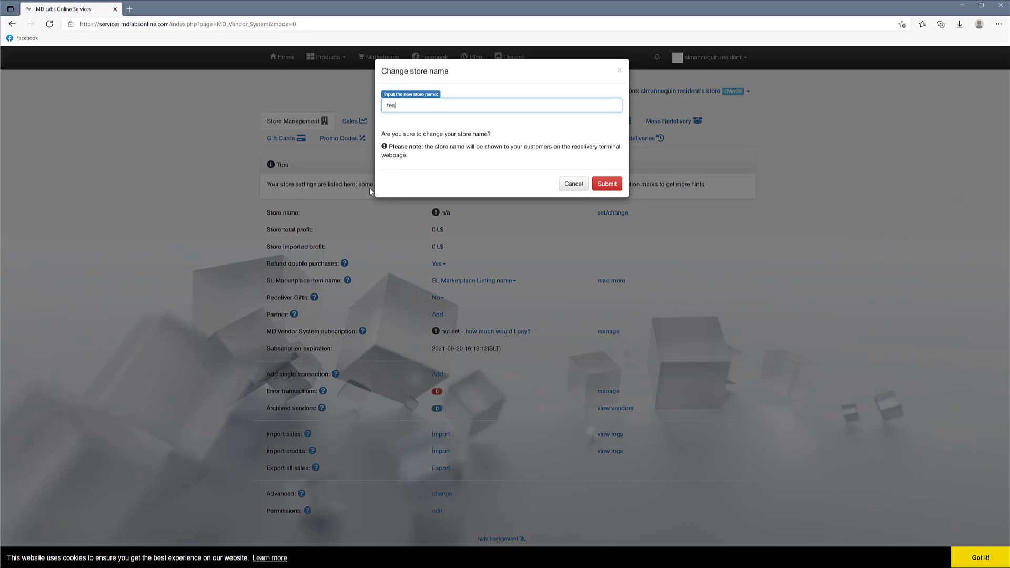
text(test store)
click(608, 184)
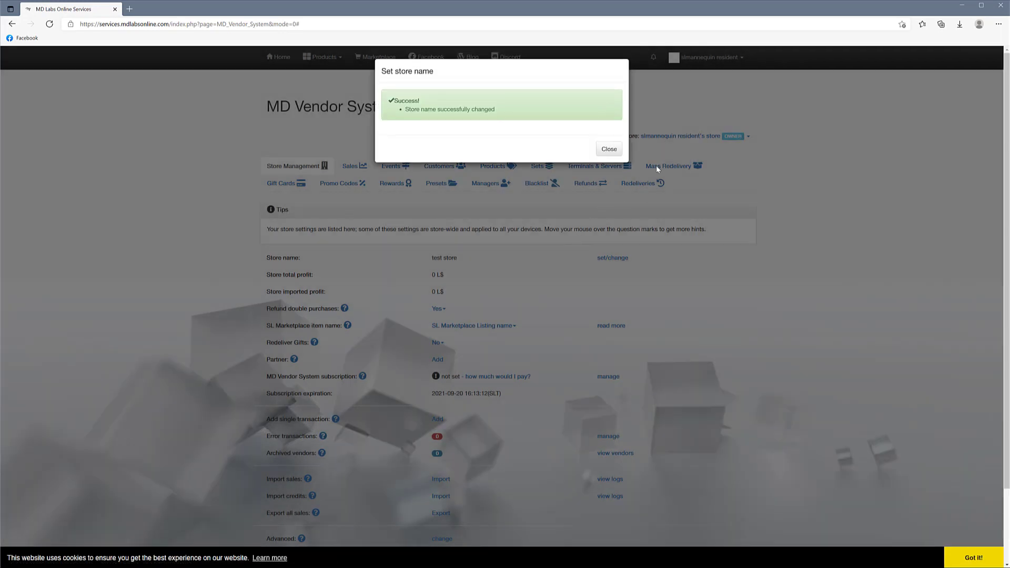
click(609, 149)
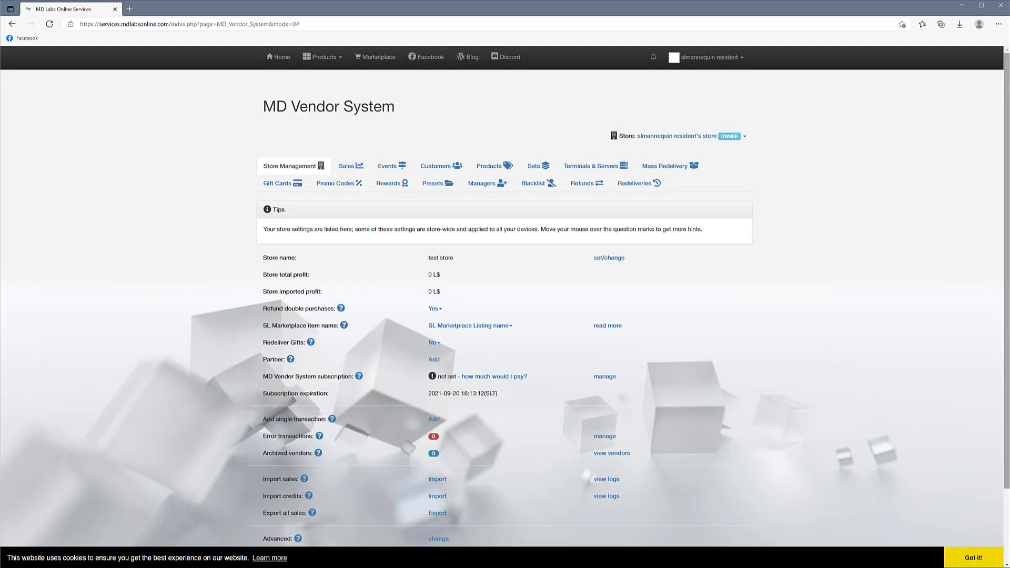
scroll(1004, 283, down, 2)
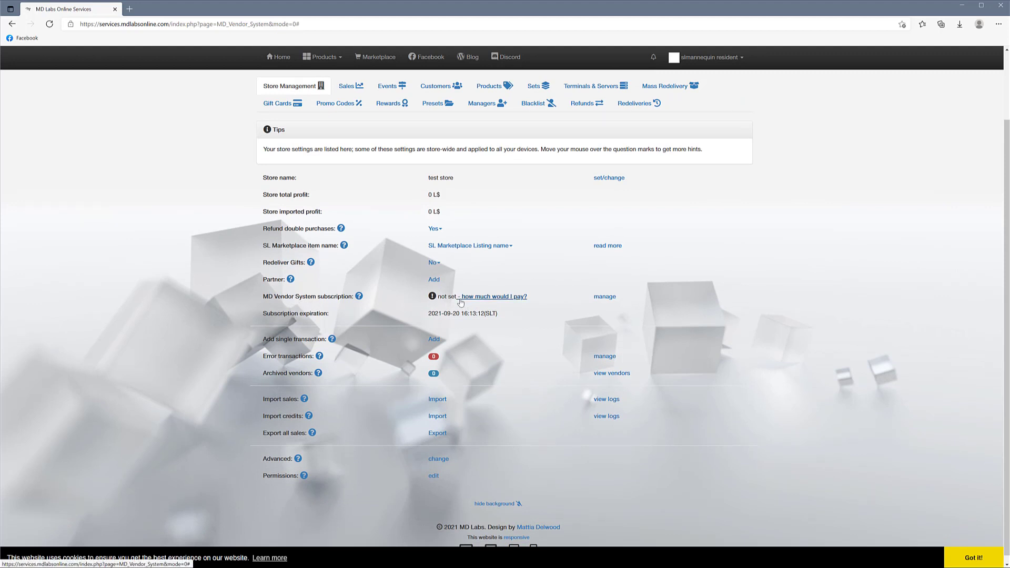
Change the MD Vendor System subscription billing to '2% of month earning' and save.
click(605, 297)
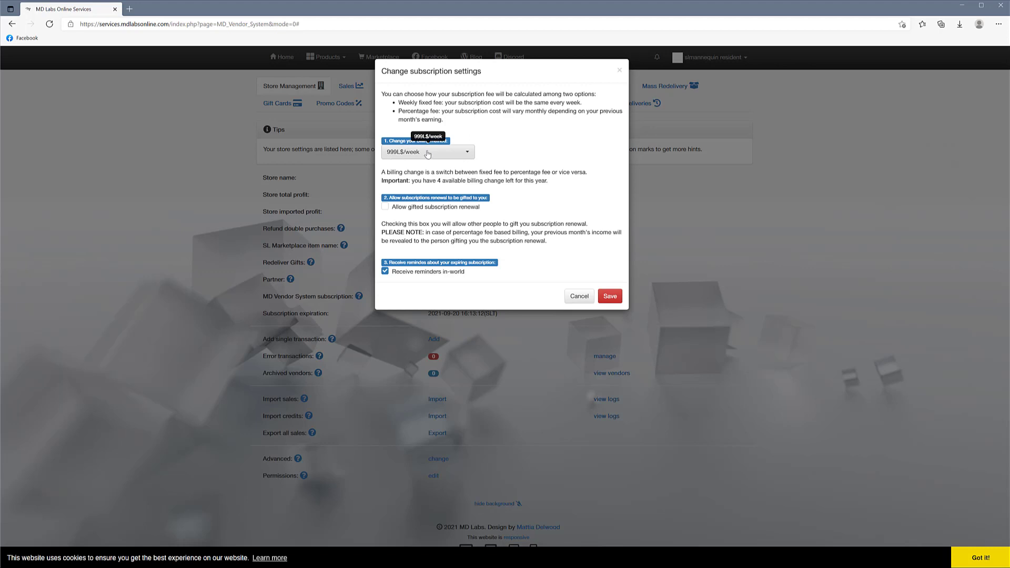
click(426, 153)
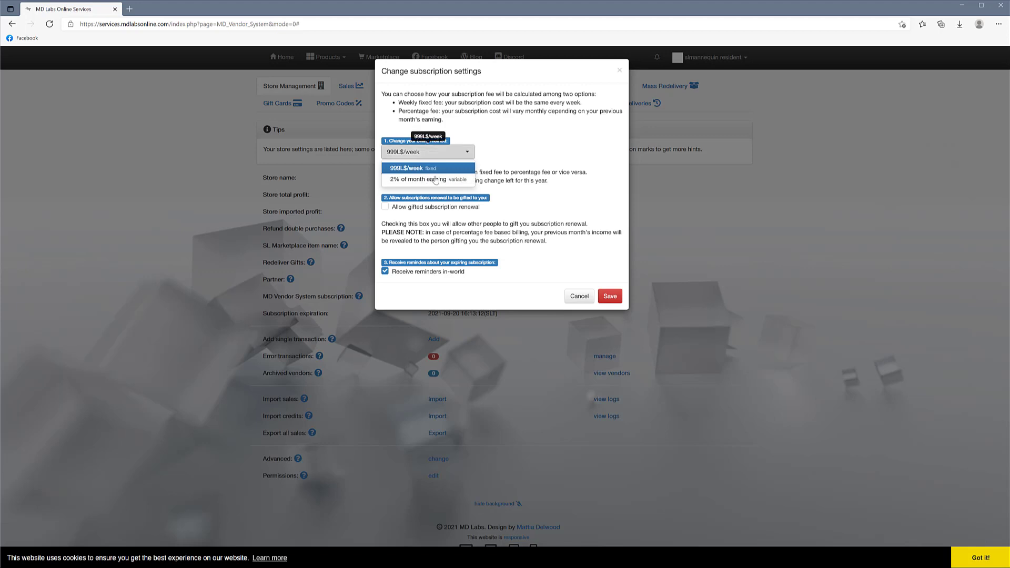
click(434, 180)
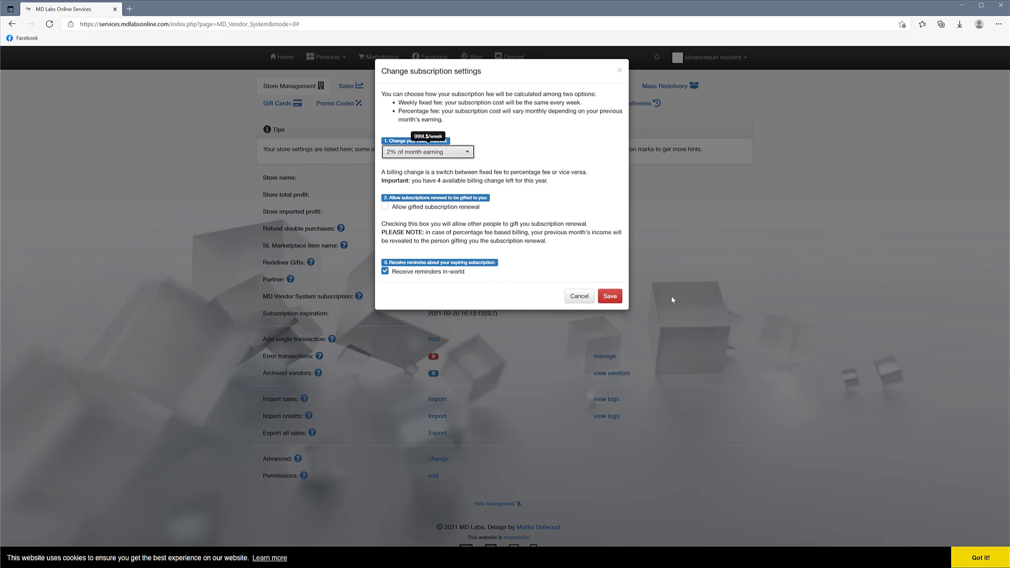
click(611, 295)
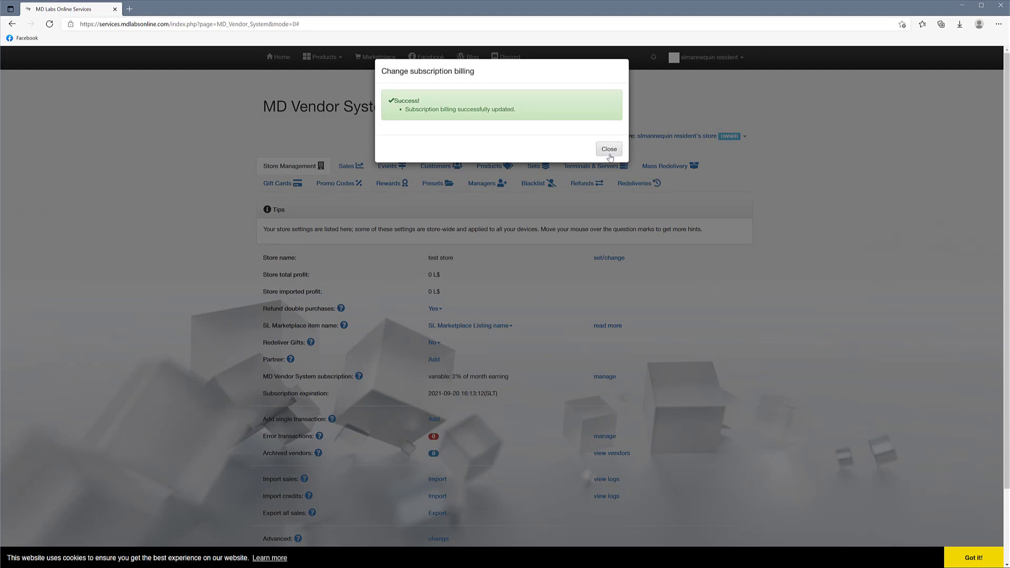
Close the billing confirmation and scroll down to the updated subscription setting.
click(605, 152)
scroll(1006, 345, down, 2)
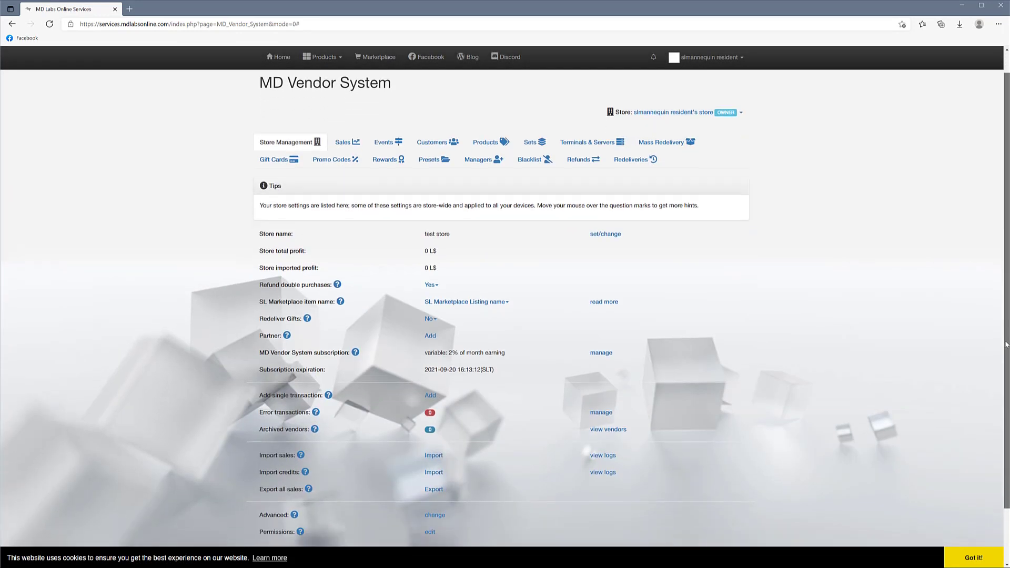
scroll(1006, 345, down, 2)
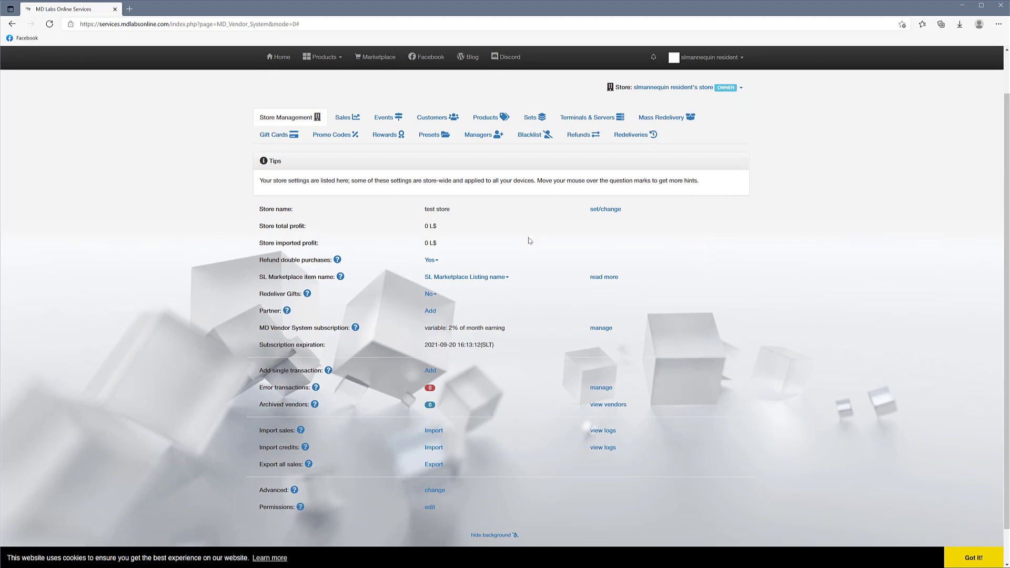